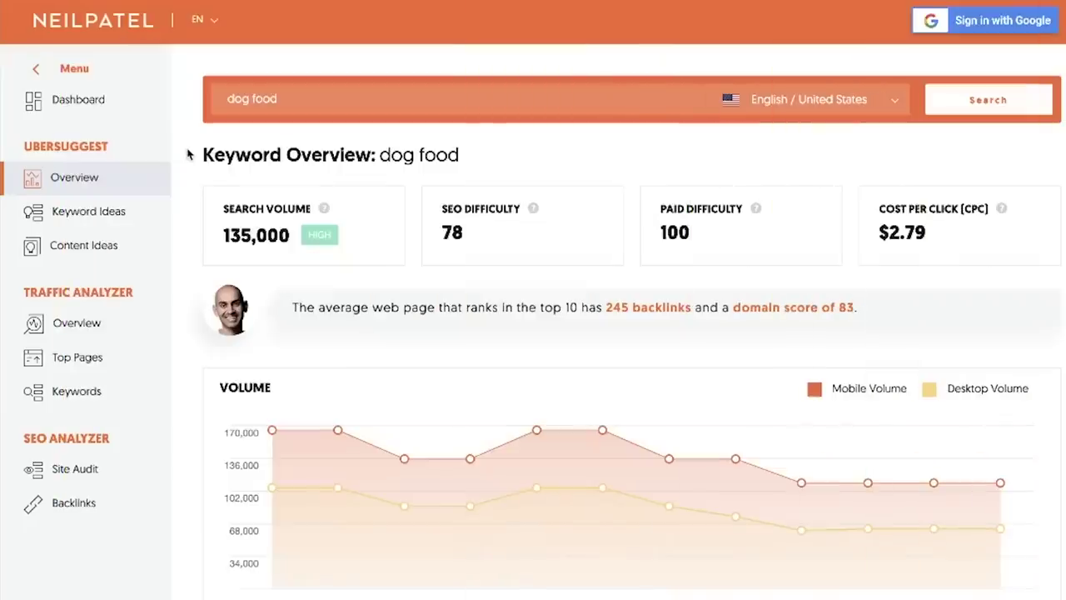
Open the 582 keyword ideas for 'dog food' from the Keyword Ideas sidebar entry
click(114, 219)
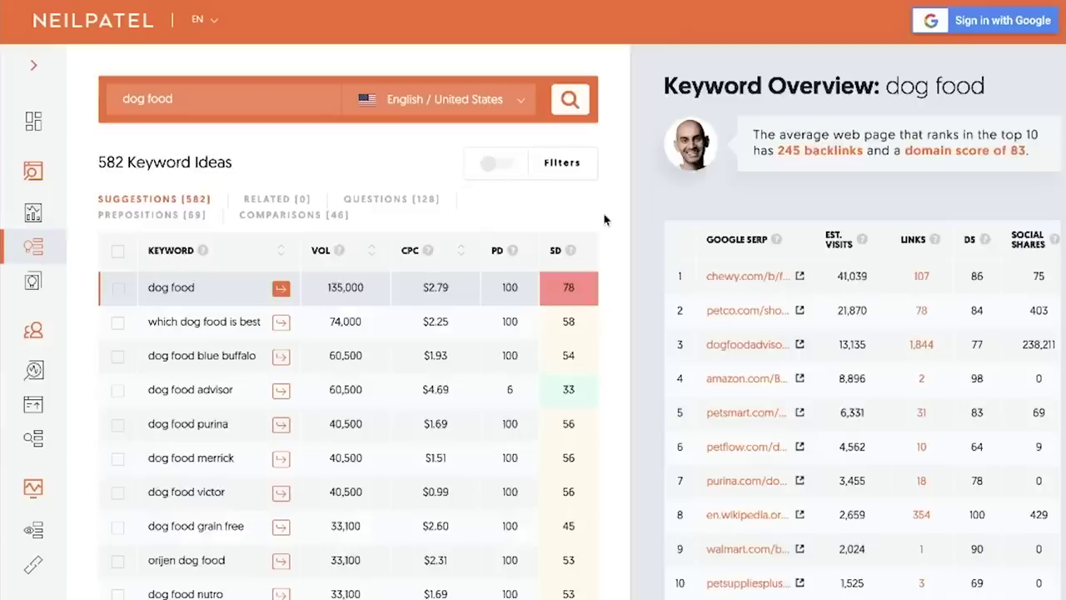